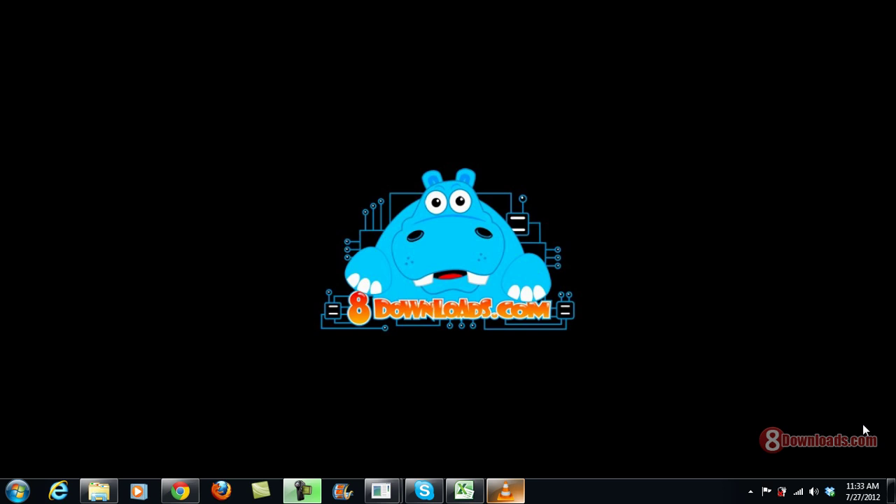
# - Restore HandBrake from the system tray and bring up Chrome's HandBrake 0.9.5 download page
pyautogui.click(750, 492)
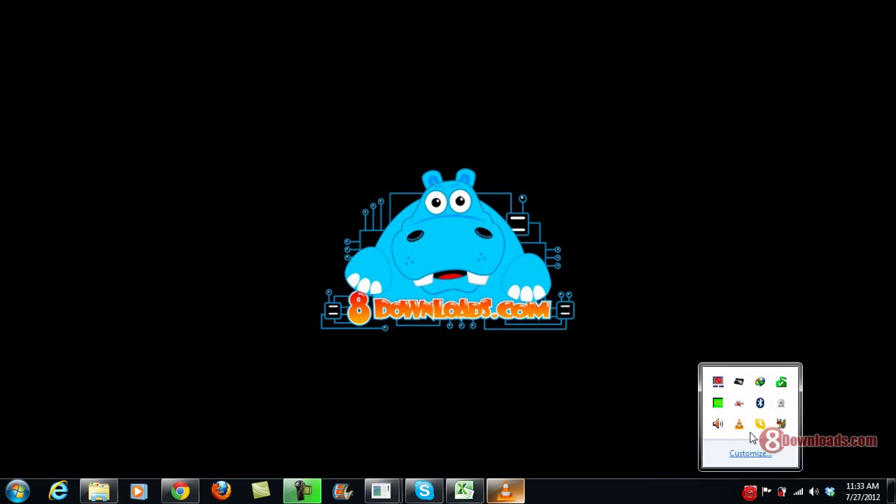
pyautogui.doubleClick(786, 424)
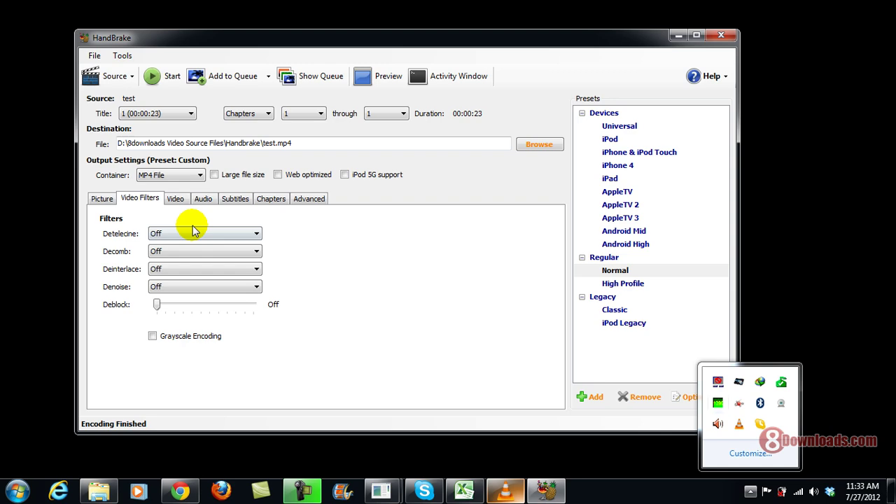
pyautogui.click(179, 493)
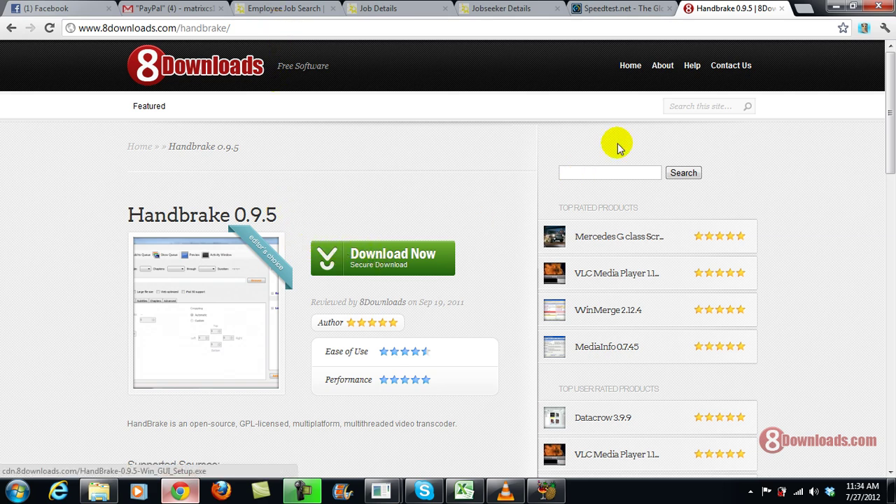
# - Hide Chrome and load 'Dance with My Father' from Test Drive (D:) as the video source
pyautogui.click(836, 9)
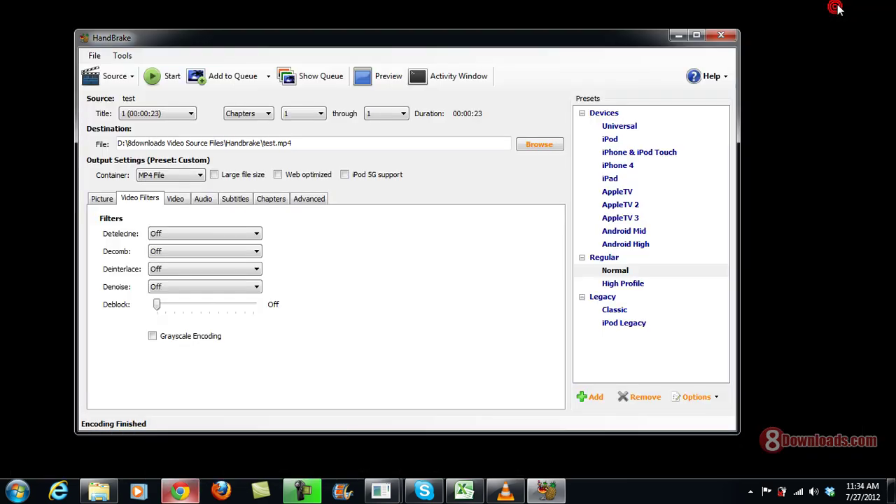
pyautogui.click(110, 79)
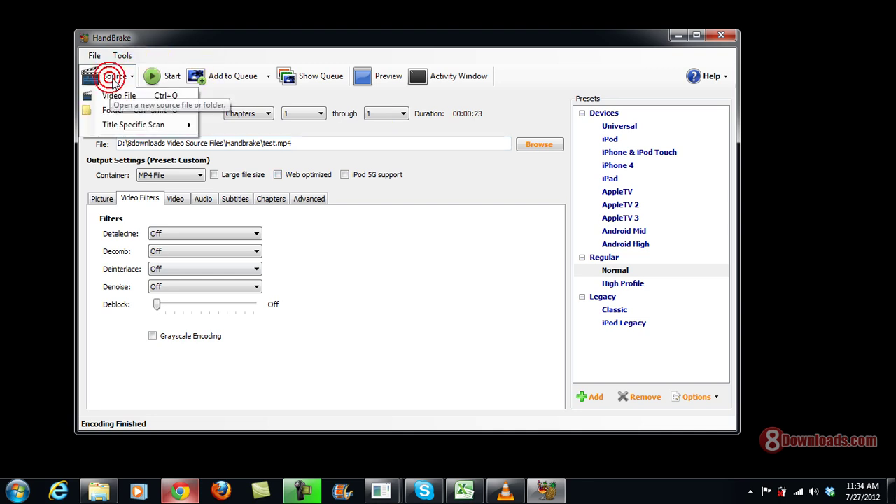
pyautogui.click(124, 92)
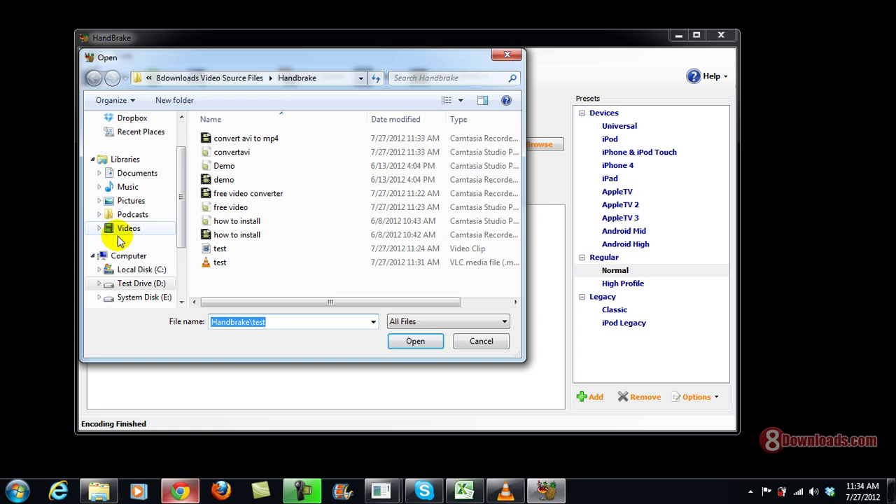
pyautogui.click(153, 283)
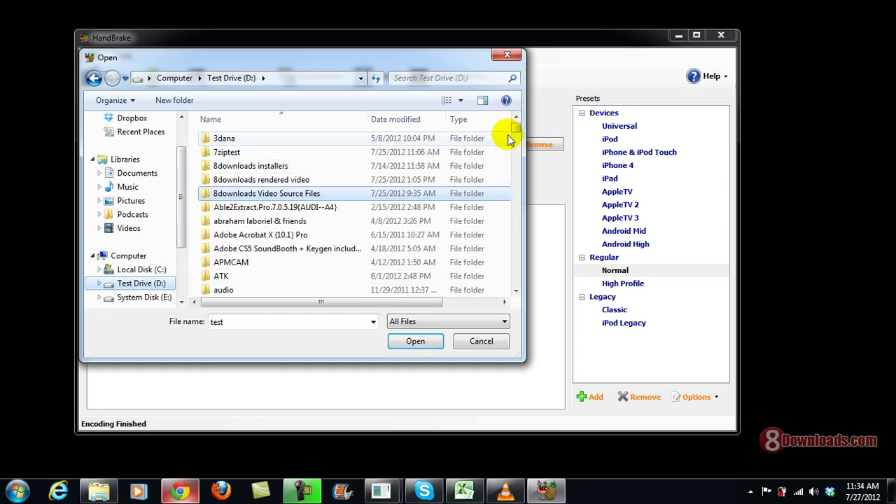
pyautogui.moveTo(516, 124); pyautogui.dragTo(518, 196)
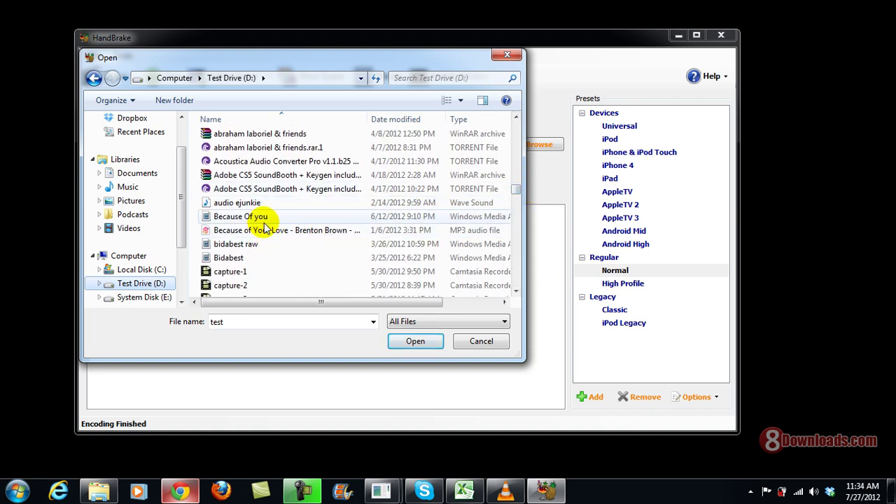
pyautogui.moveTo(290, 303)
pyautogui.mouseDown()
pyautogui.moveTo(326, 310)
pyautogui.moveTo(287, 304)
pyautogui.mouseUp()
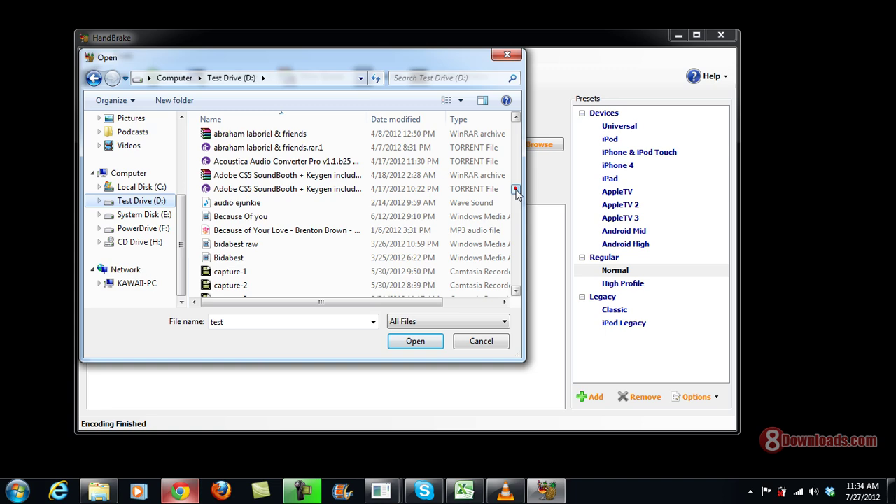
pyautogui.moveTo(516, 191); pyautogui.dragTo(516, 205)
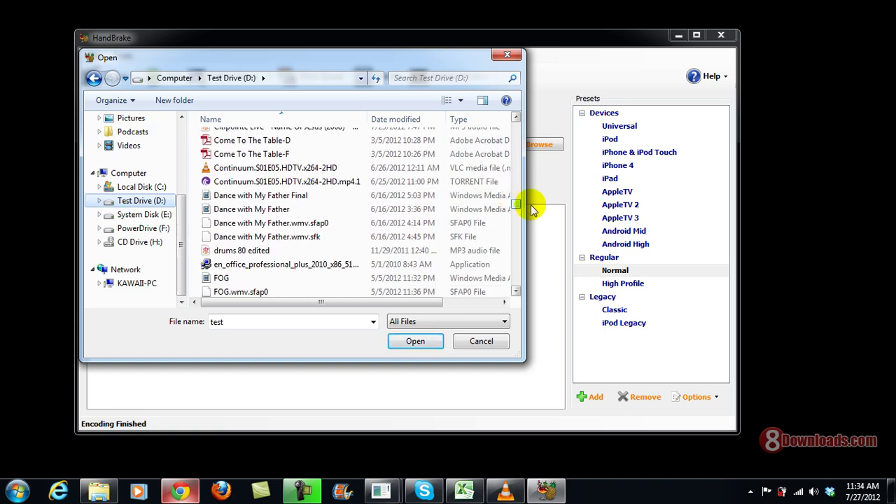
pyautogui.click(250, 210)
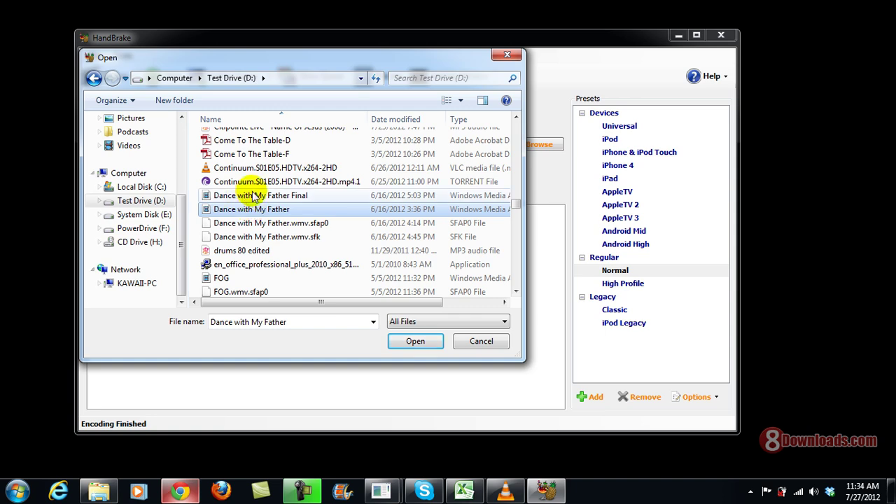
pyautogui.click(416, 343)
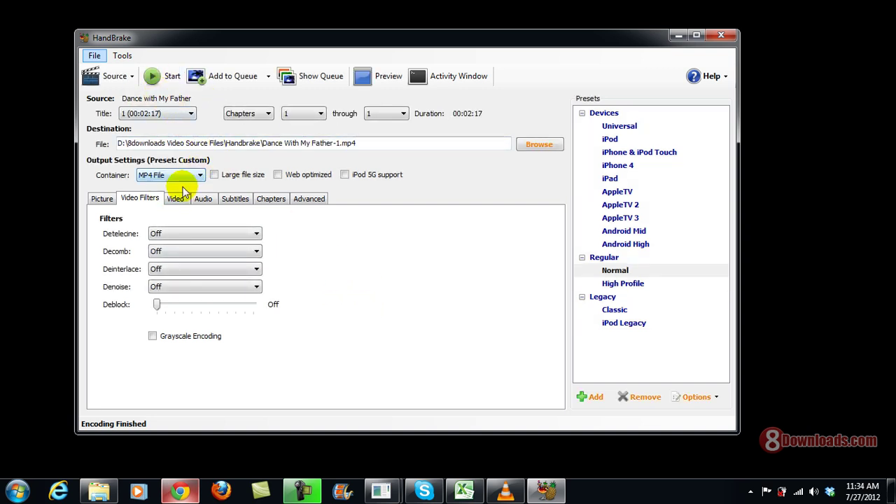
# - Enable Web optimized and save the output as D:\Dance With My Father optimized.mp4
pyautogui.click(278, 175)
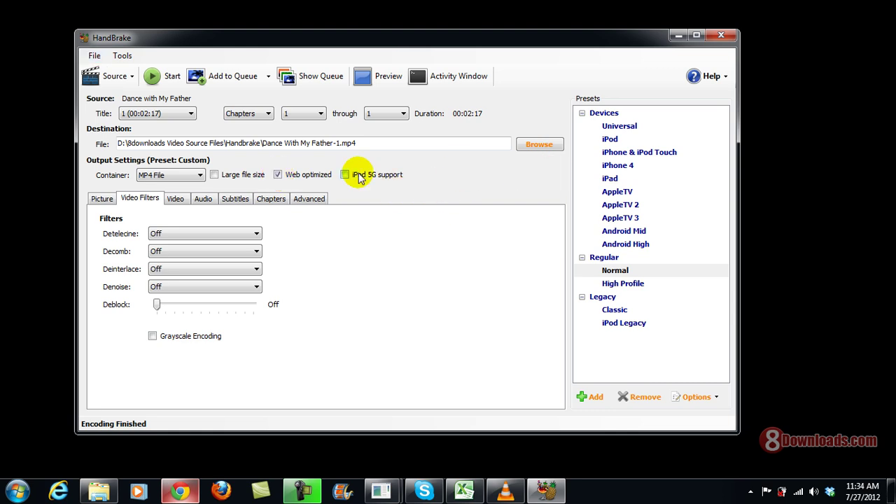
pyautogui.click(376, 142)
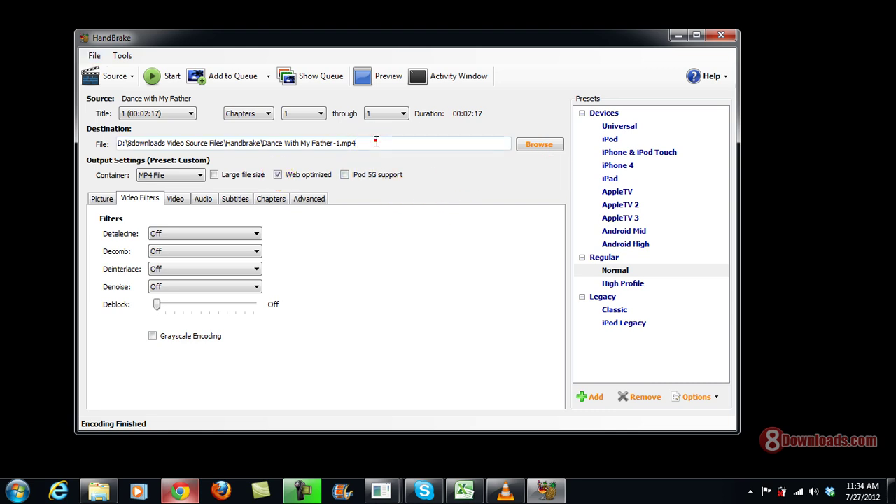
pyautogui.click(540, 144)
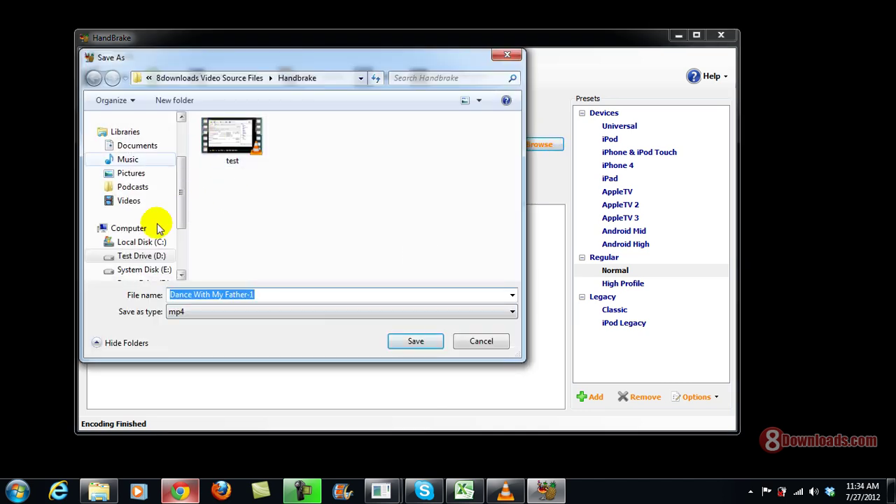
pyautogui.click(141, 257)
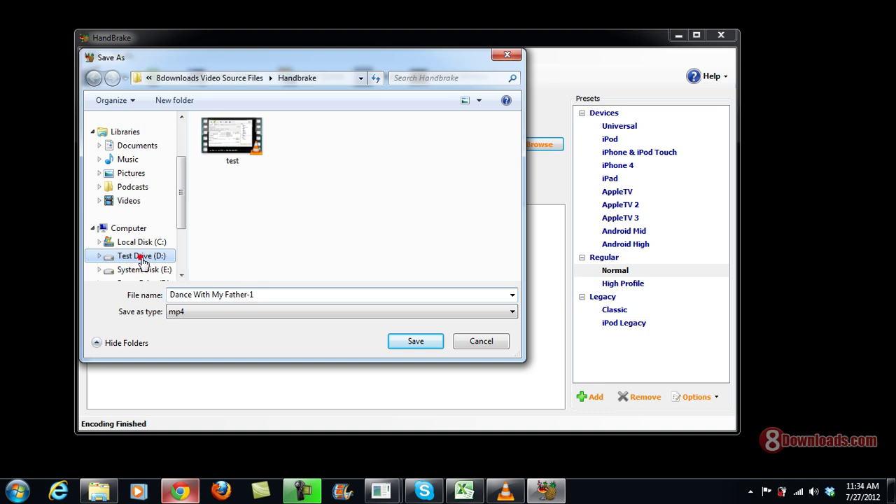
pyautogui.click(266, 294)
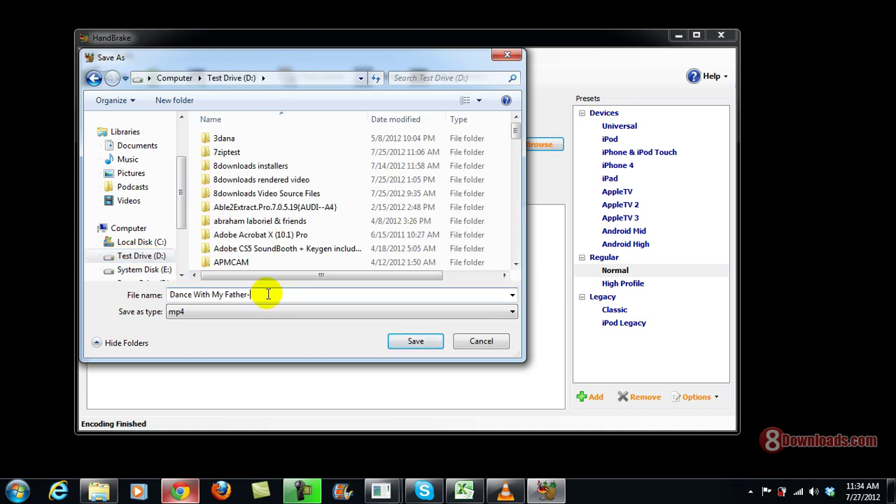
pyautogui.press('BackSpace')
pyautogui.write('op')
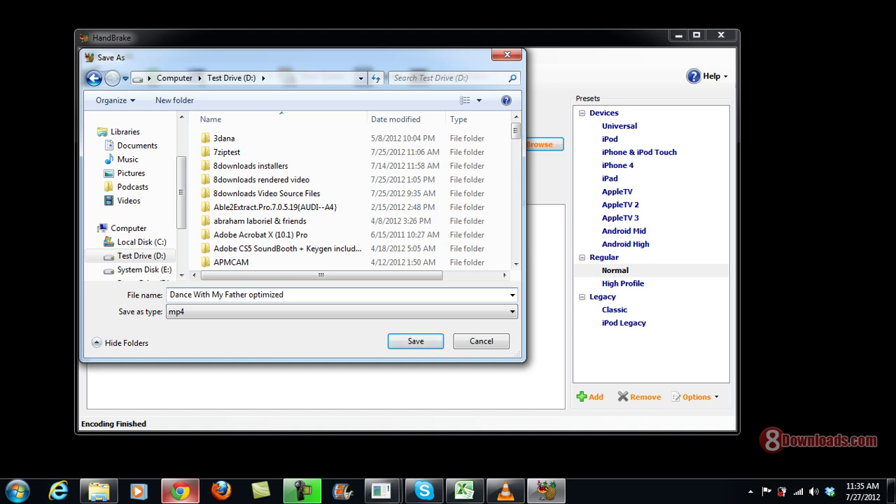
pyautogui.write('timized')
pyautogui.click(413, 341)
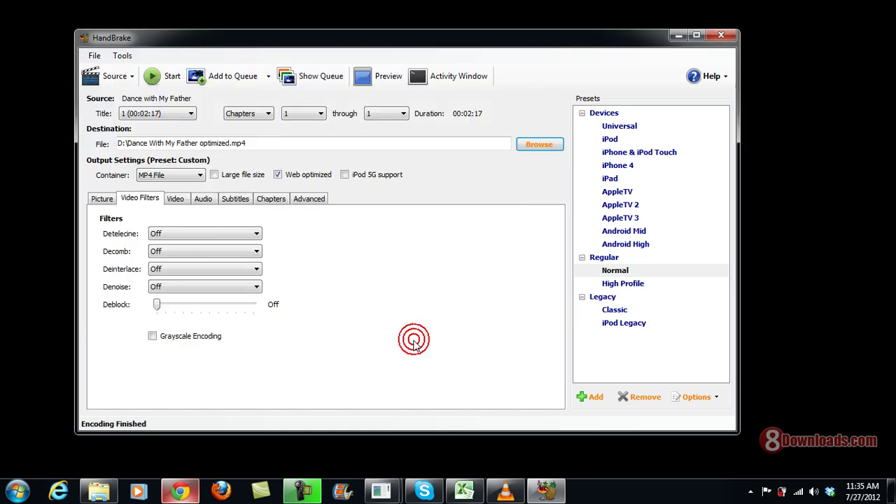
# - Drop Constant Quality to RF 40.25 on the Video tab and start encoding
pyautogui.click(174, 200)
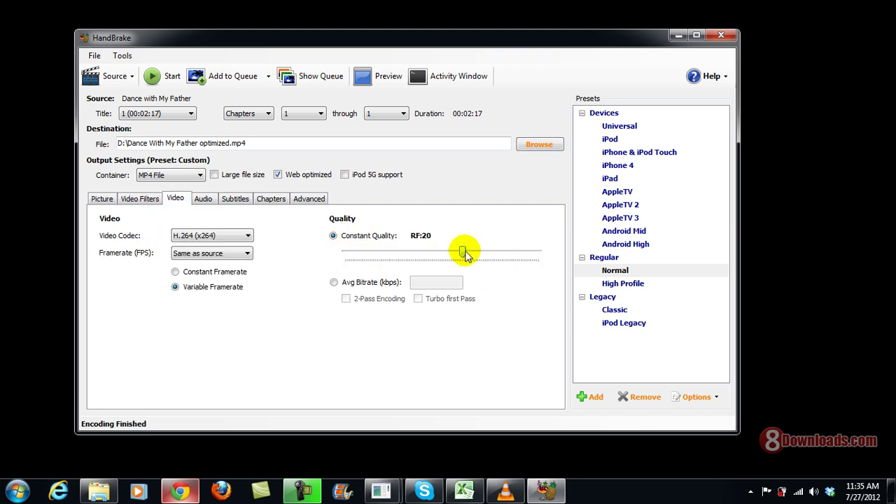
pyautogui.moveTo(464, 256); pyautogui.dragTo(387, 256)
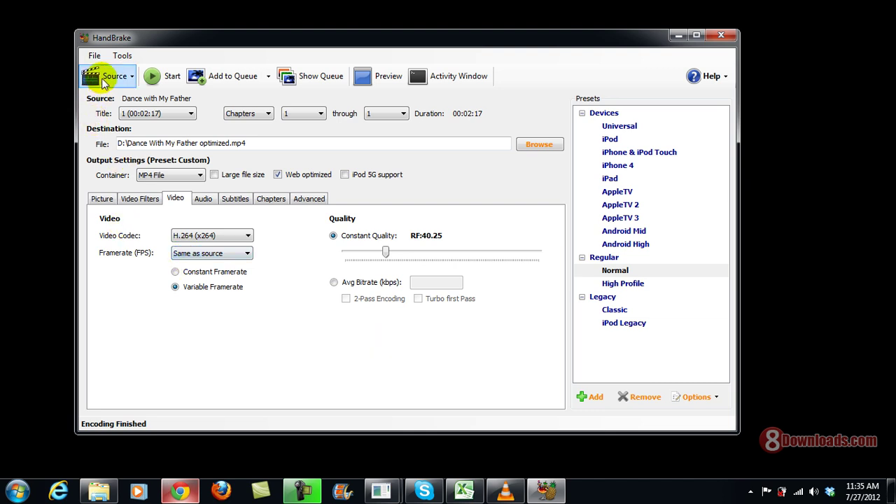
pyautogui.click(155, 79)
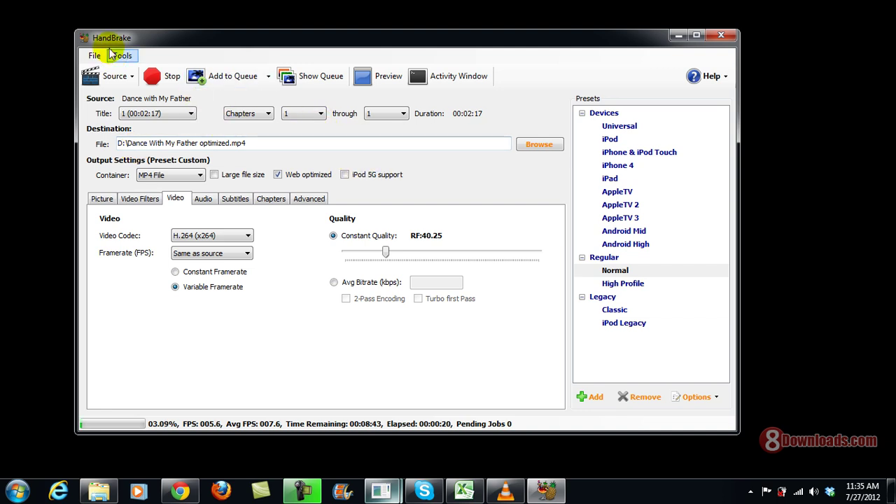
# - Review the Video Filters, Picture and Chapters settings while the encode runs to completion
pyautogui.click(138, 200)
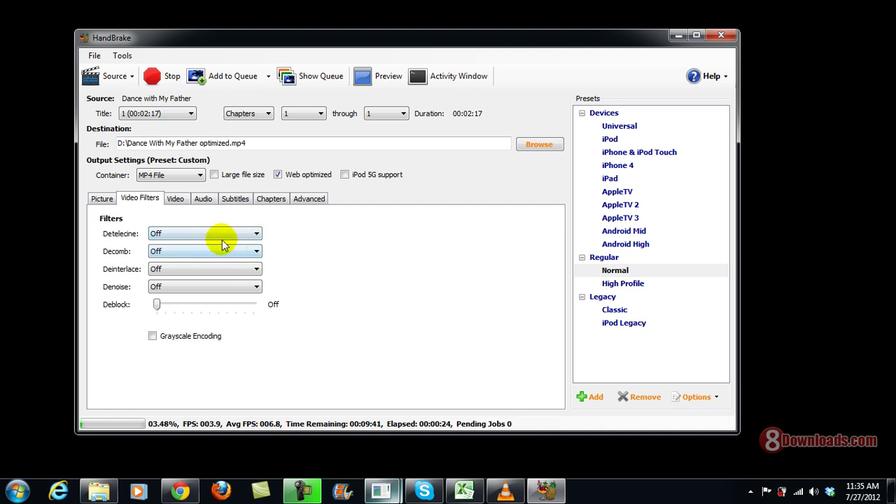
pyautogui.click(101, 199)
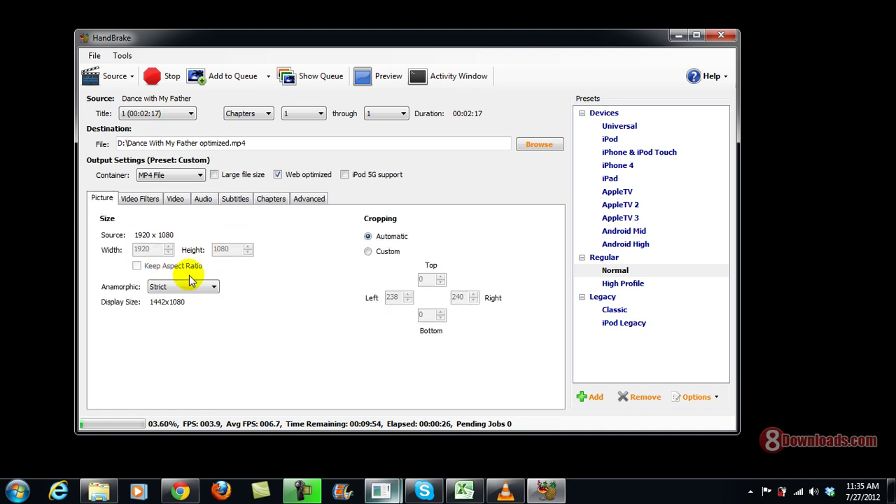
pyautogui.click(272, 200)
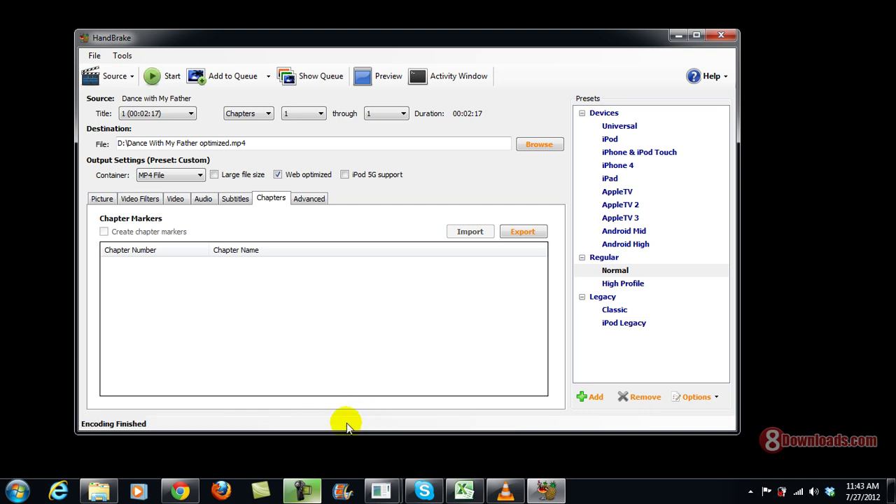
# - Find the 6,304 KB optimized MP4 on Test Drive (D:) in Explorer and open it
pyautogui.click(99, 491)
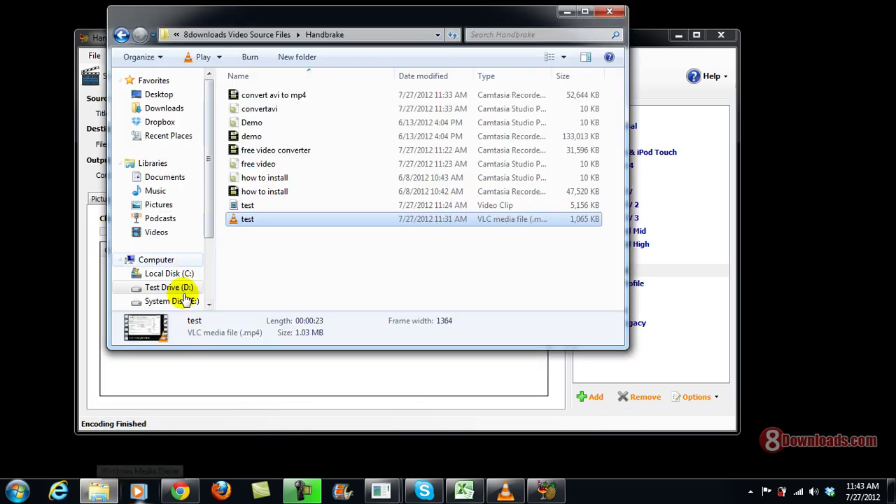
pyautogui.click(173, 290)
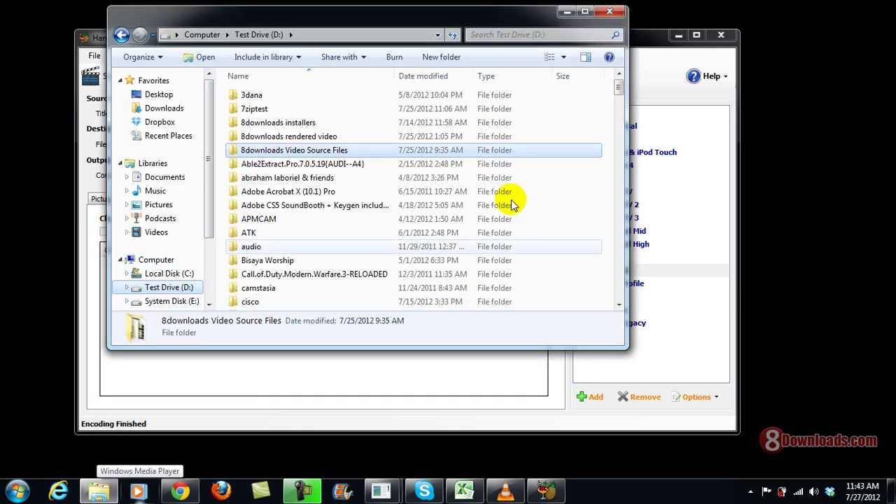
pyautogui.moveTo(618, 84); pyautogui.dragTo(629, 188)
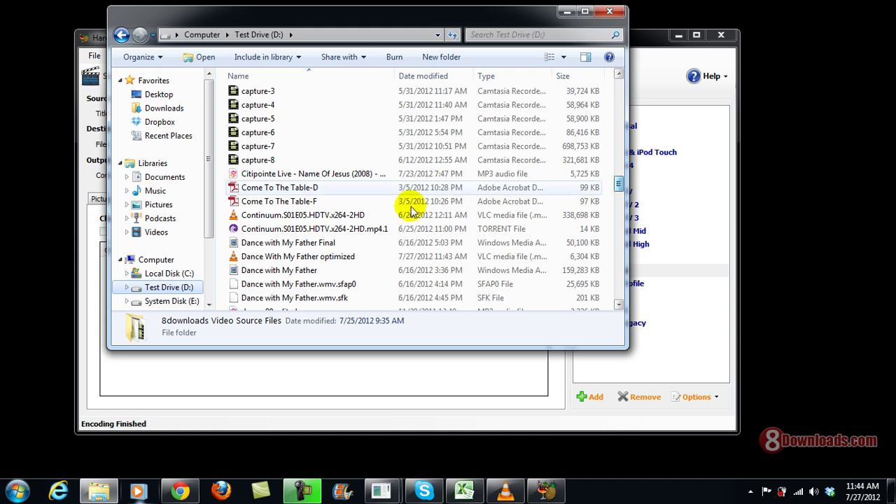
pyautogui.click(287, 243)
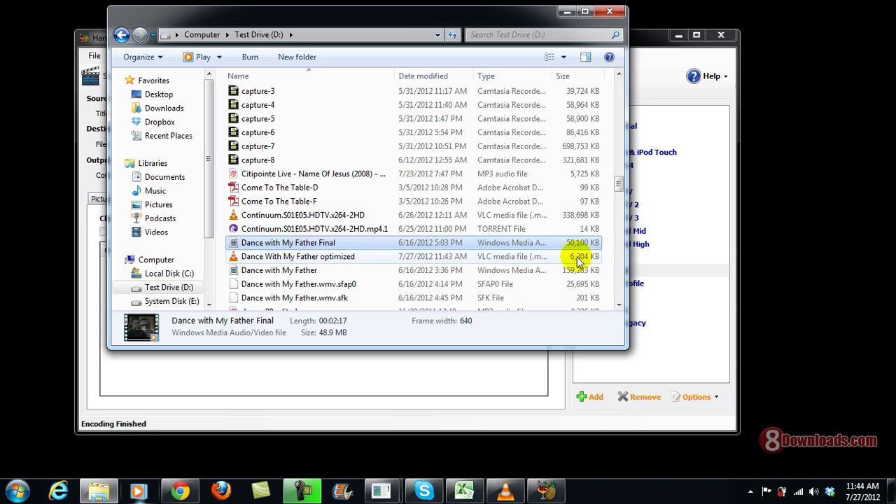
pyautogui.click(576, 257)
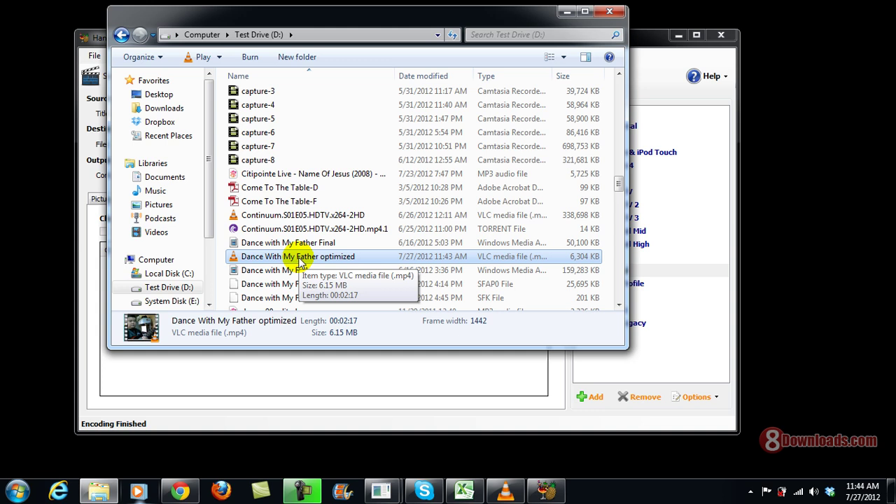
pyautogui.doubleClick(300, 259)
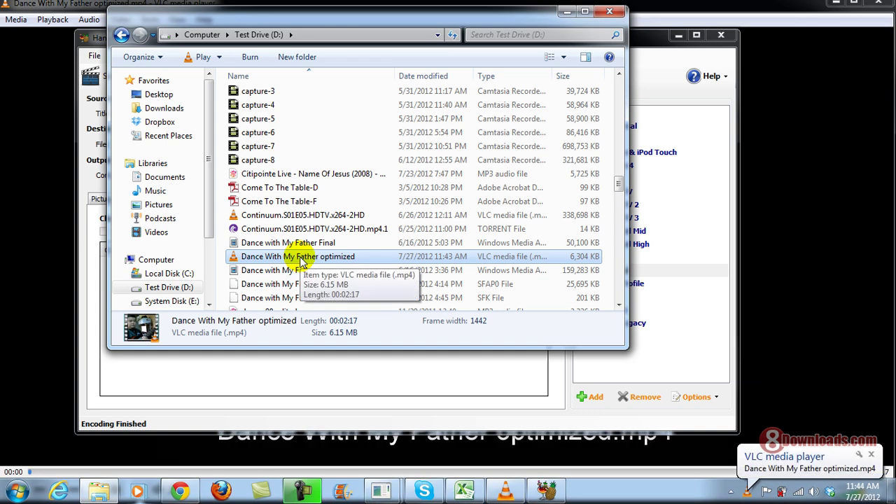
# - Play the optimized video in VLC at 34% volume, centering the player window on the desktop
pyautogui.click(565, 12)
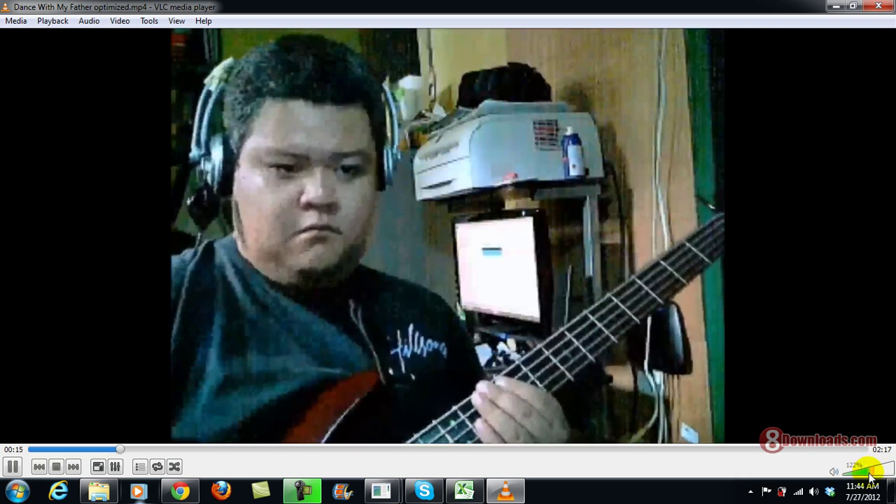
pyautogui.moveTo(872, 471); pyautogui.dragTo(851, 471)
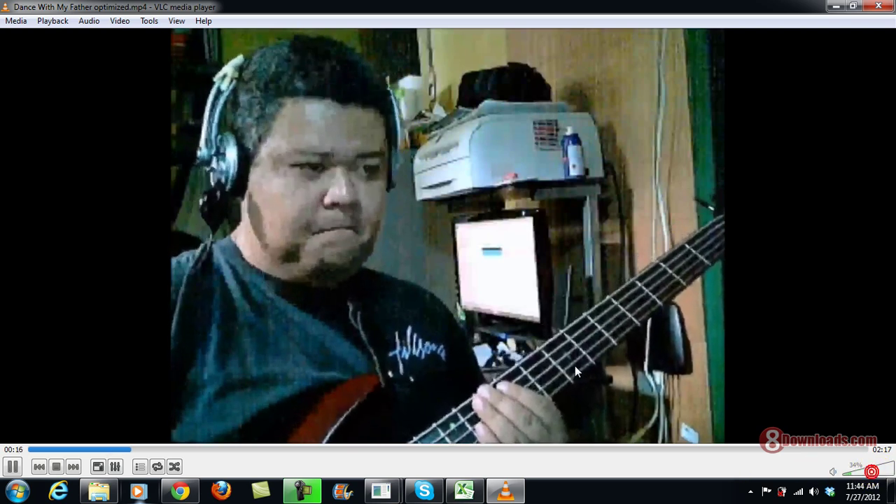
pyautogui.click(855, 6)
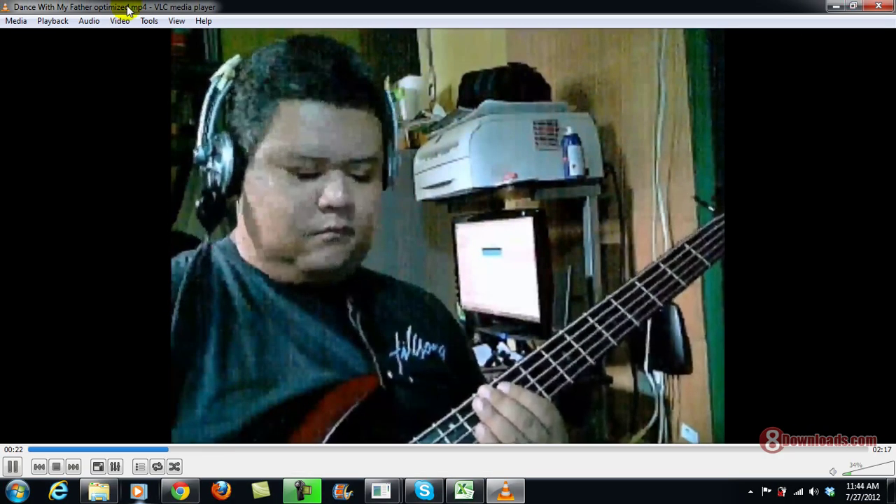
pyautogui.doubleClick(167, 11)
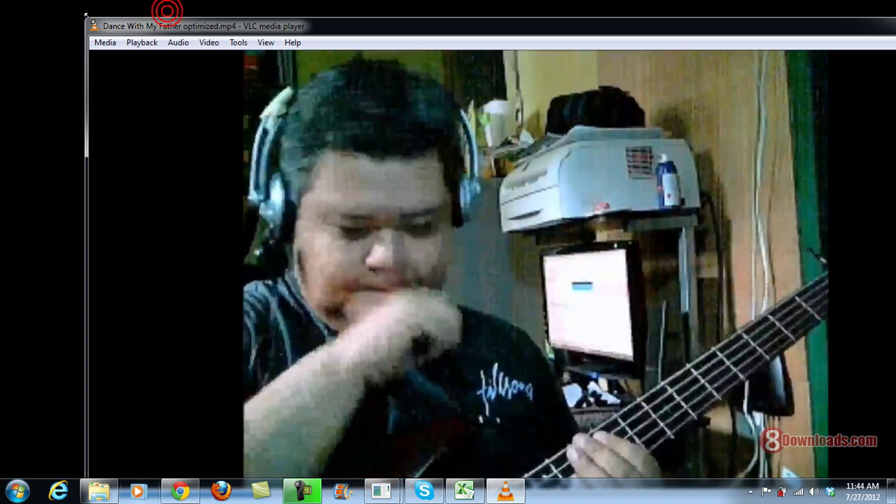
pyautogui.moveTo(87, 14); pyautogui.dragTo(789, 334)
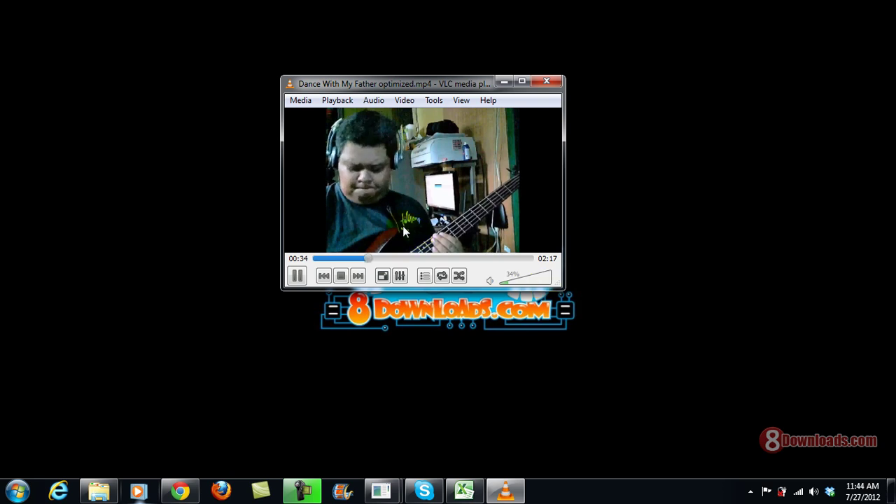
pyautogui.click(375, 166)
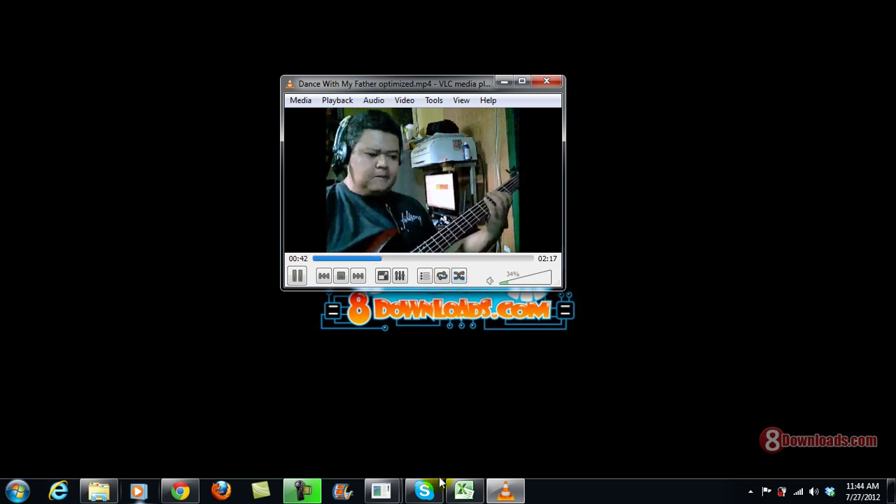
# - Minimize VLC and restore the screen recorder's Capture window
pyautogui.click(505, 82)
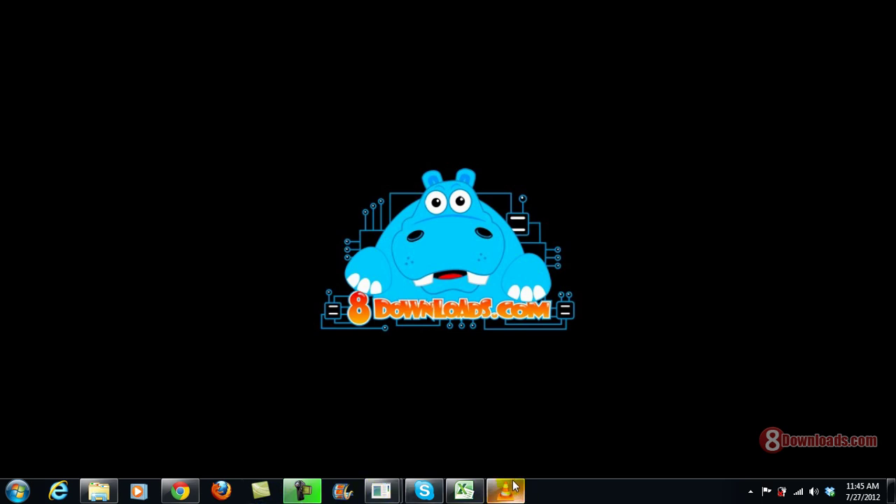
pyautogui.click(307, 497)
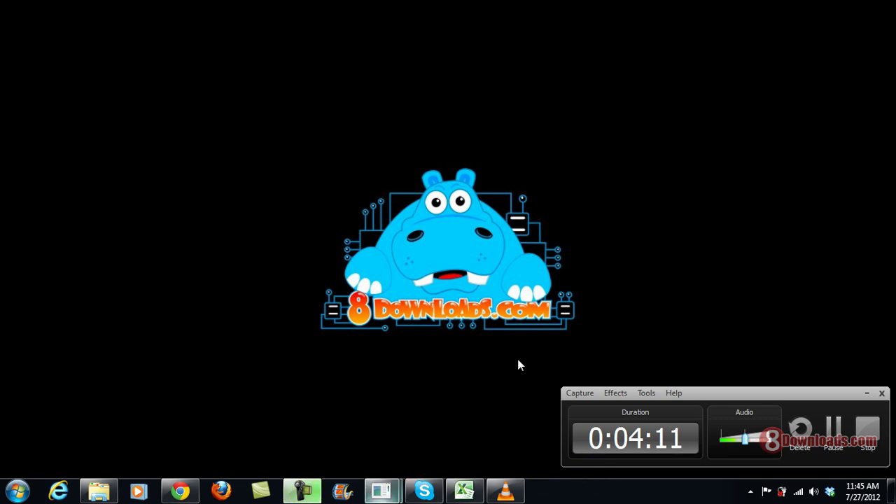